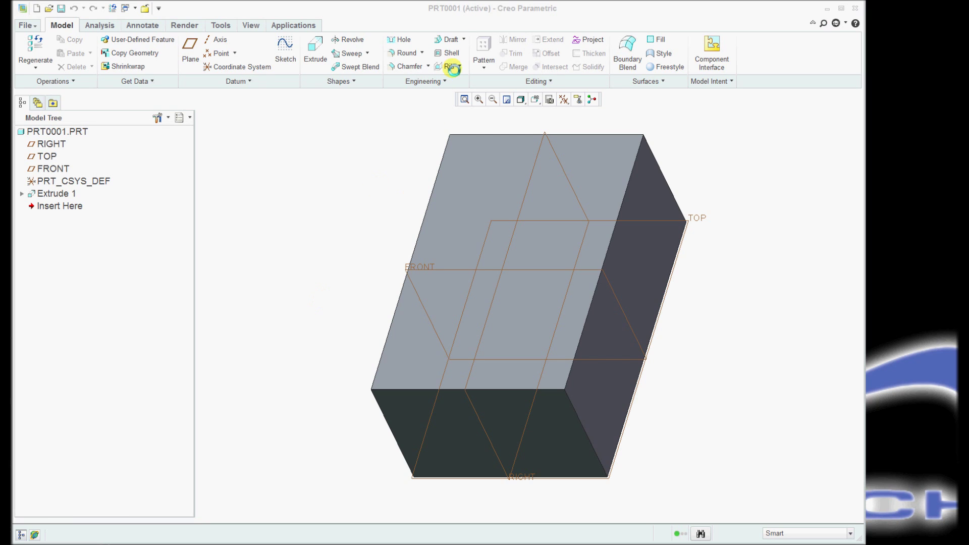
Step: Start a new standard Draft feature (Draft 2) on the rectangular block
{"action": "left_click", "coordinate": [464, 40]}
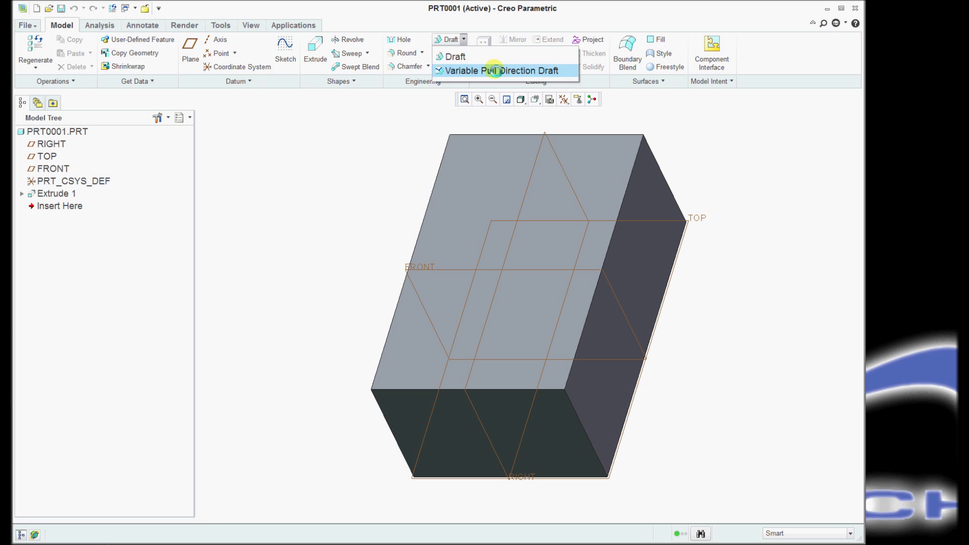
{"action": "left_click", "coordinate": [387, 141]}
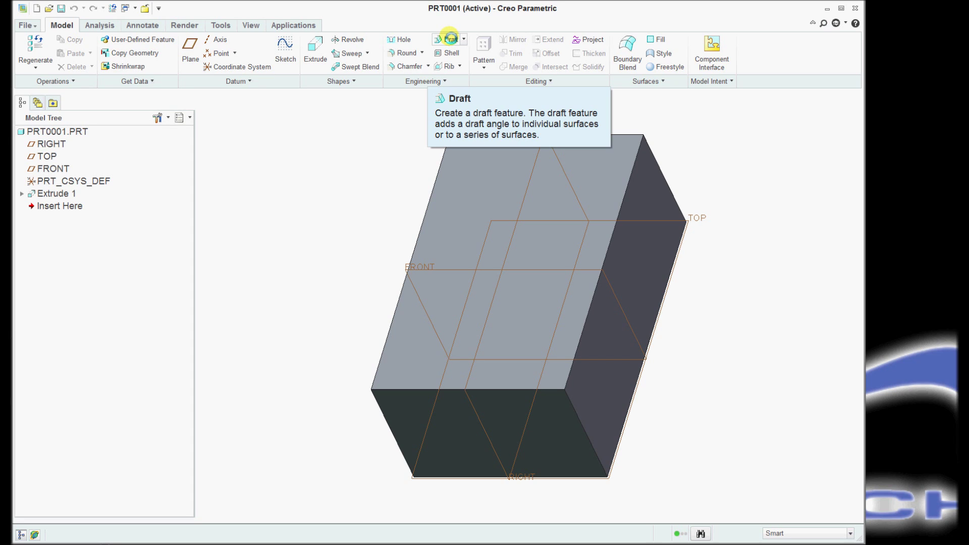
{"action": "left_click", "coordinate": [450, 39]}
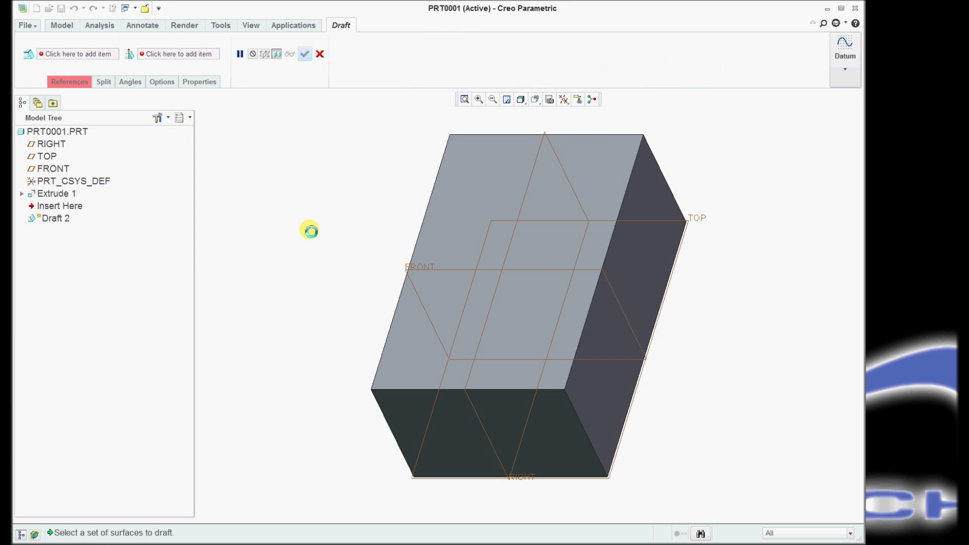
Step: Choose the block's right side face as the surface to draft
{"action": "left_click", "coordinate": [74, 85]}
{"action": "left_click", "coordinate": [90, 113]}
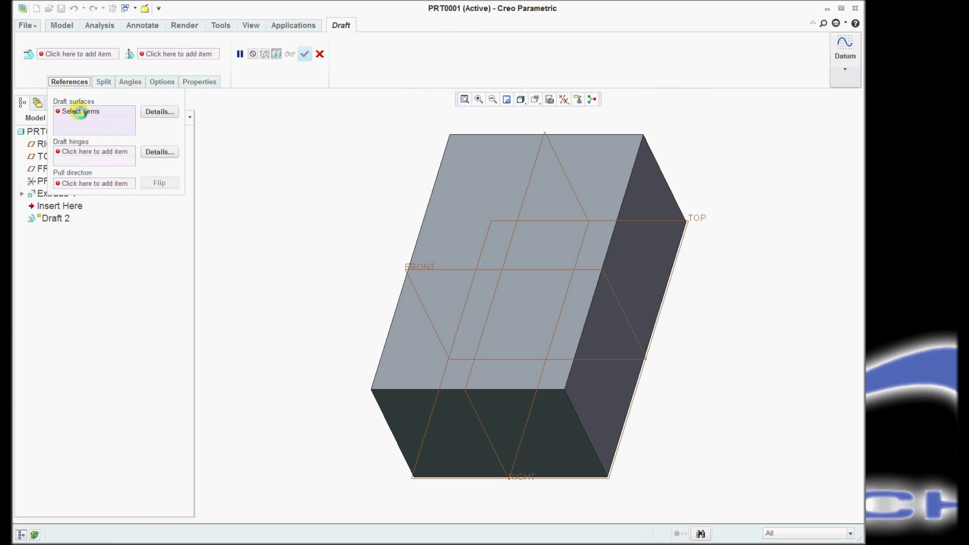
{"action": "left_click", "coordinate": [608, 381]}
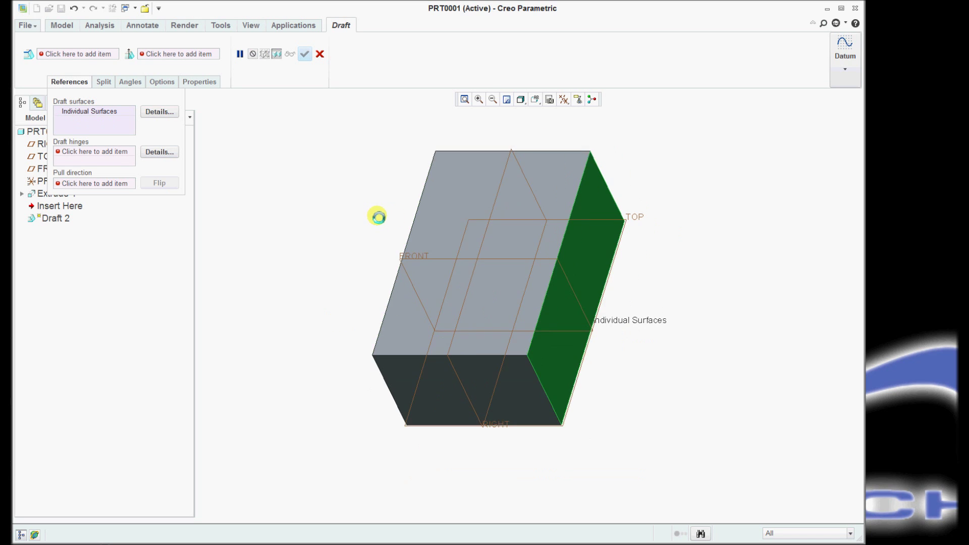
{"action": "middle_click_drag", "start_coordinate": [654, 320], "coordinate": [539, 292], "text": "shift"}
{"action": "middle_click_drag", "start_coordinate": [476, 294], "coordinate": [480, 264]}
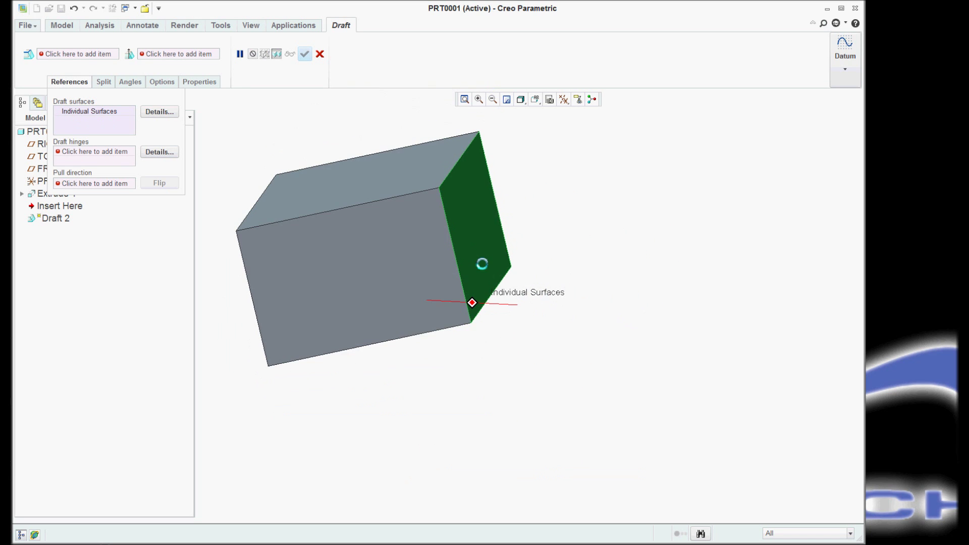
Step: Use the top-right edge as the draft hinge and the TOP datum plane as pull direction
{"action": "left_click", "coordinate": [107, 151]}
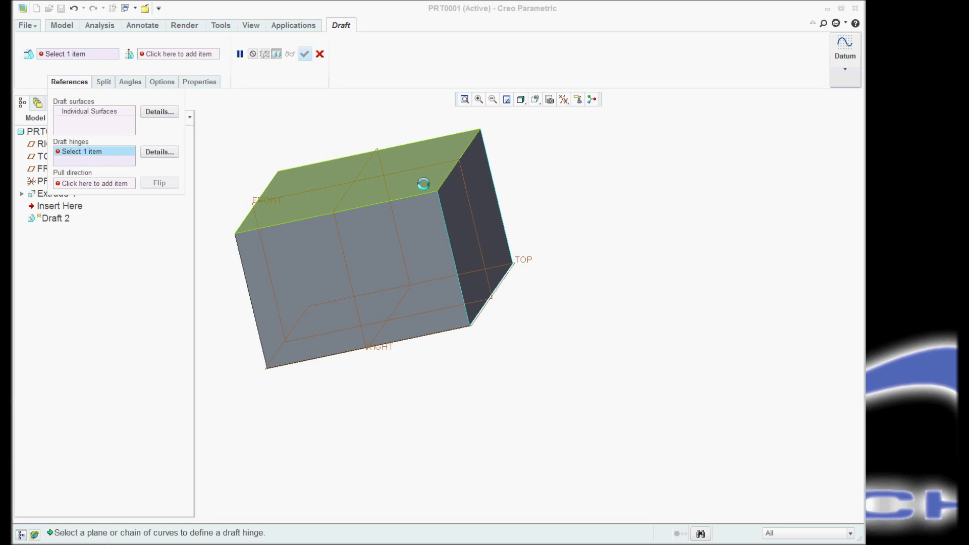
{"action": "left_click", "coordinate": [453, 172]}
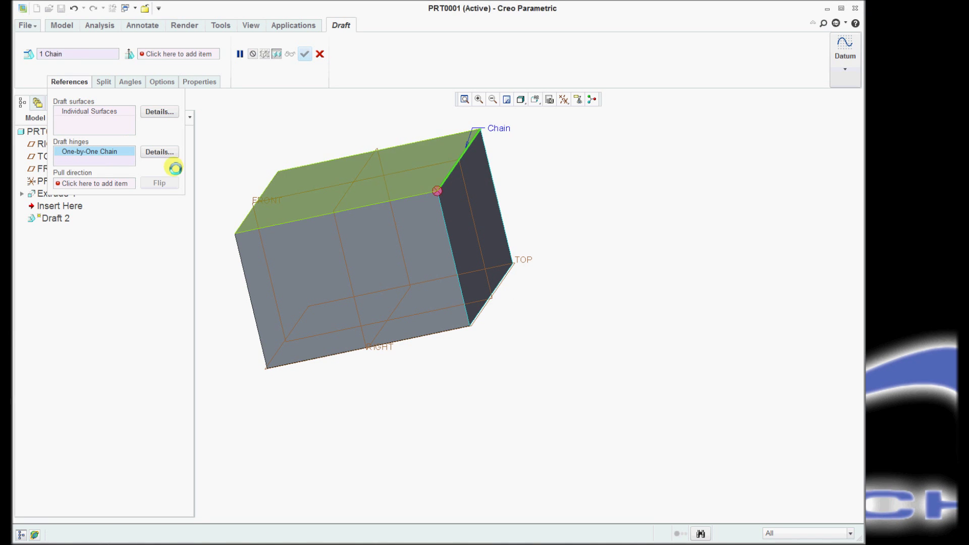
{"action": "left_click", "coordinate": [76, 183]}
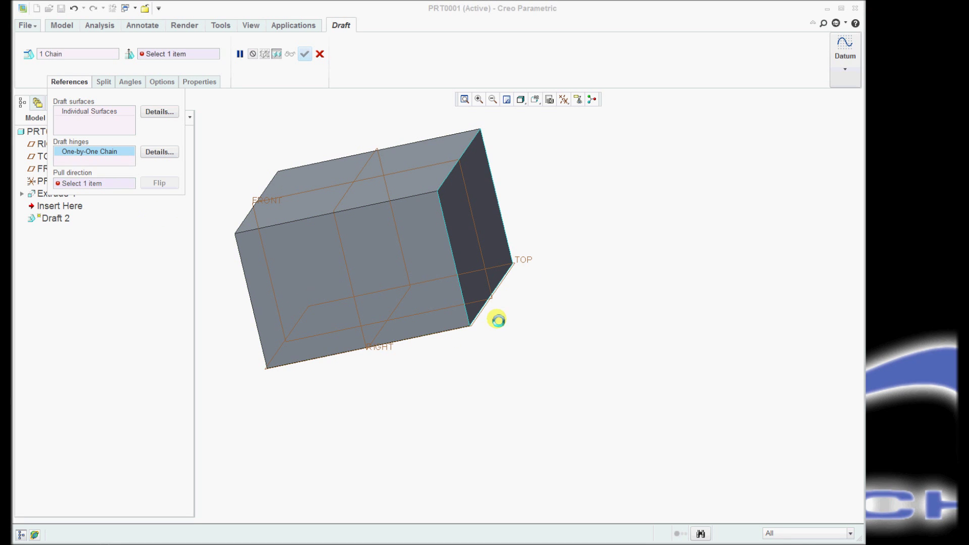
{"action": "left_click", "coordinate": [526, 257]}
Step: Set the side-face draft angle to 20.0° and complete Draft 2
{"action": "middle_click_drag", "start_coordinate": [504, 231], "coordinate": [496, 244]}
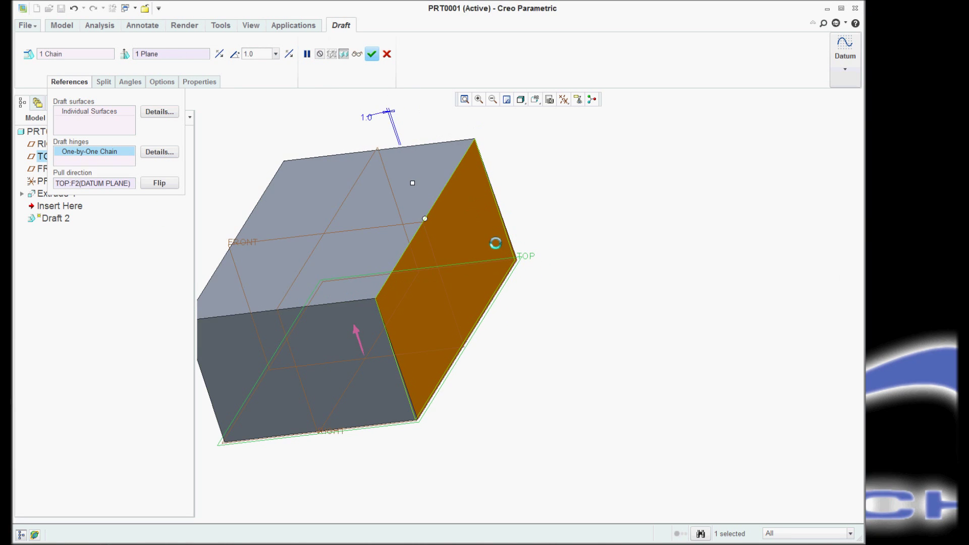
{"action": "left_click_drag", "start_coordinate": [414, 183], "coordinate": [352, 162]}
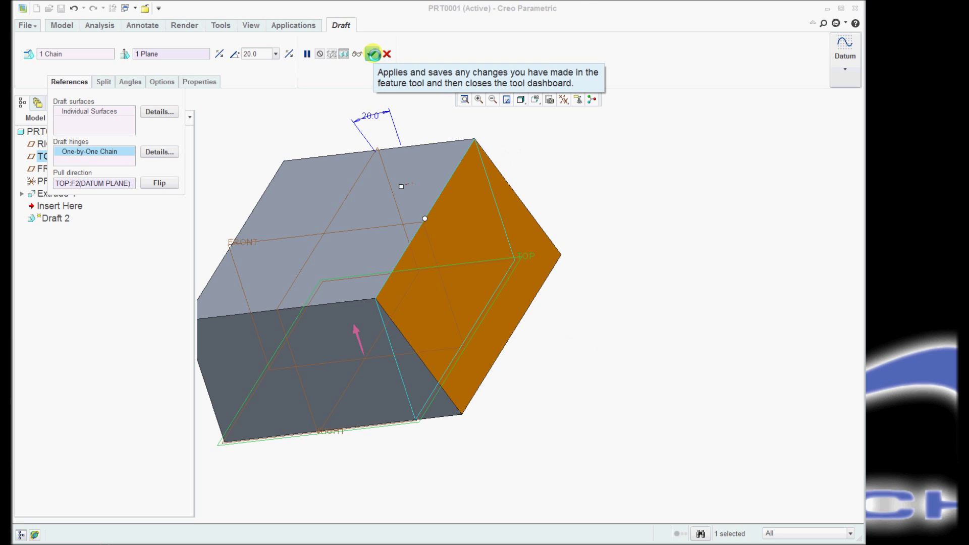
{"action": "left_click", "coordinate": [373, 54]}
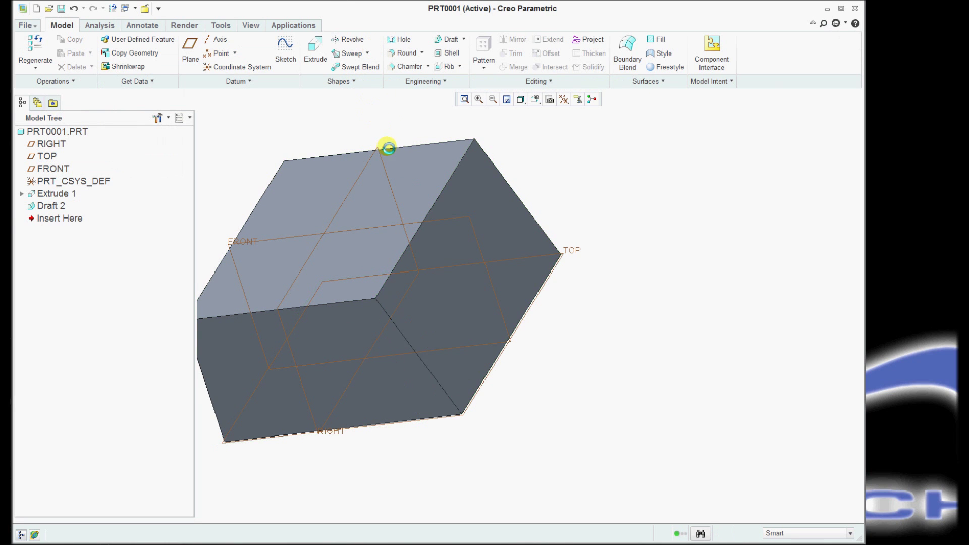
Step: Start a Variable Pull Direction Draft from the Draft menu
{"action": "middle_click_drag", "start_coordinate": [387, 148], "coordinate": [668, 295]}
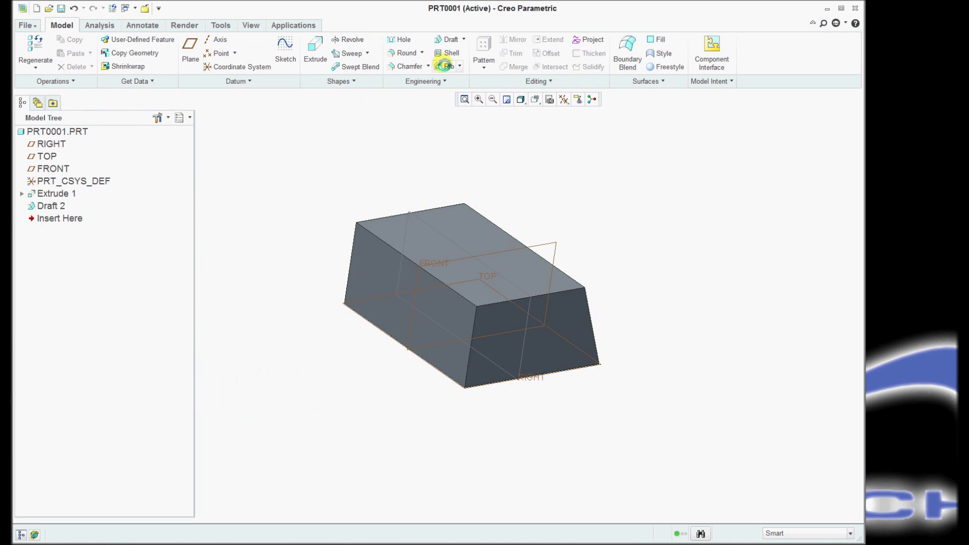
{"action": "left_click", "coordinate": [463, 40]}
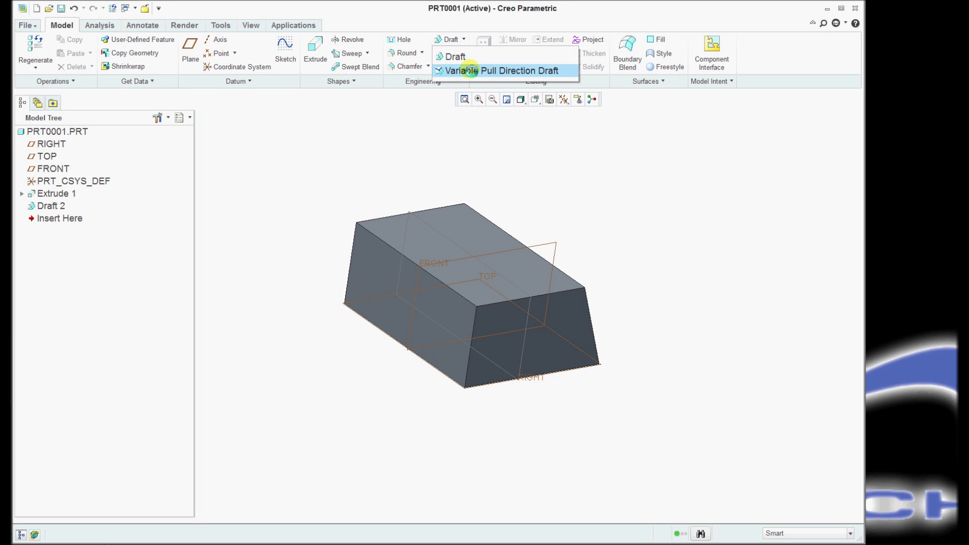
{"action": "left_click", "coordinate": [472, 70]}
{"action": "scroll", "coordinate": [561, 227], "scroll_direction": "up", "scroll_amount": 2}
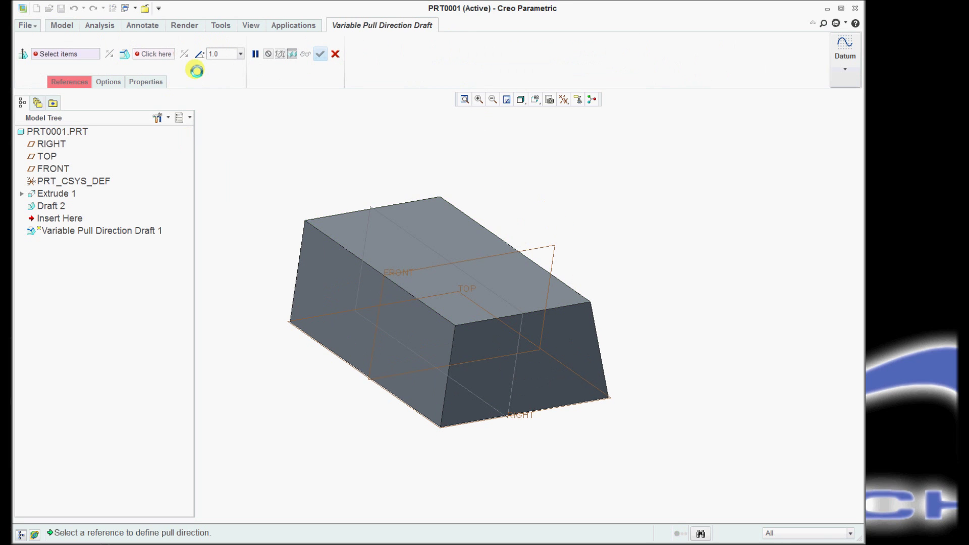
Step: Use the extrude's top surface as pull reference and the left face's top edge as hinge
{"action": "left_click", "coordinate": [70, 82]}
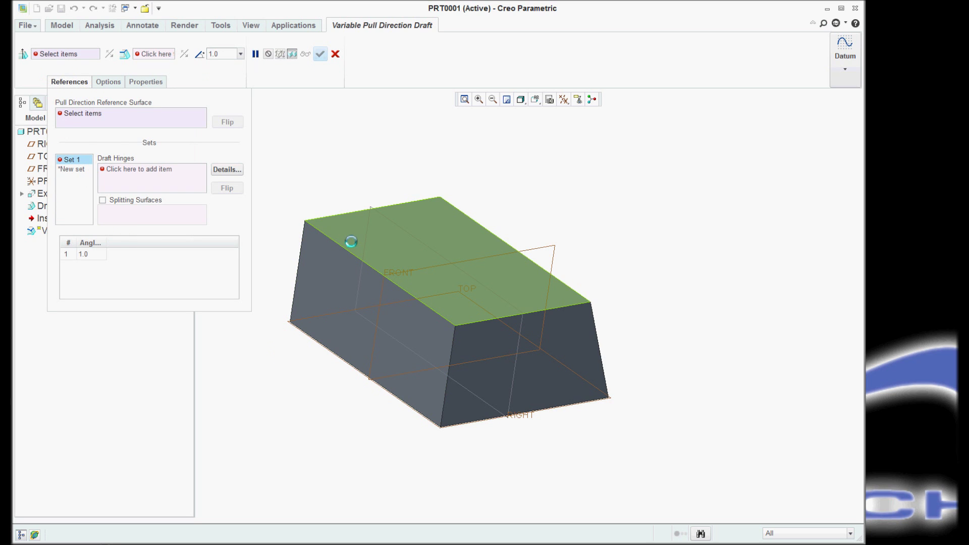
{"action": "left_click", "coordinate": [351, 242]}
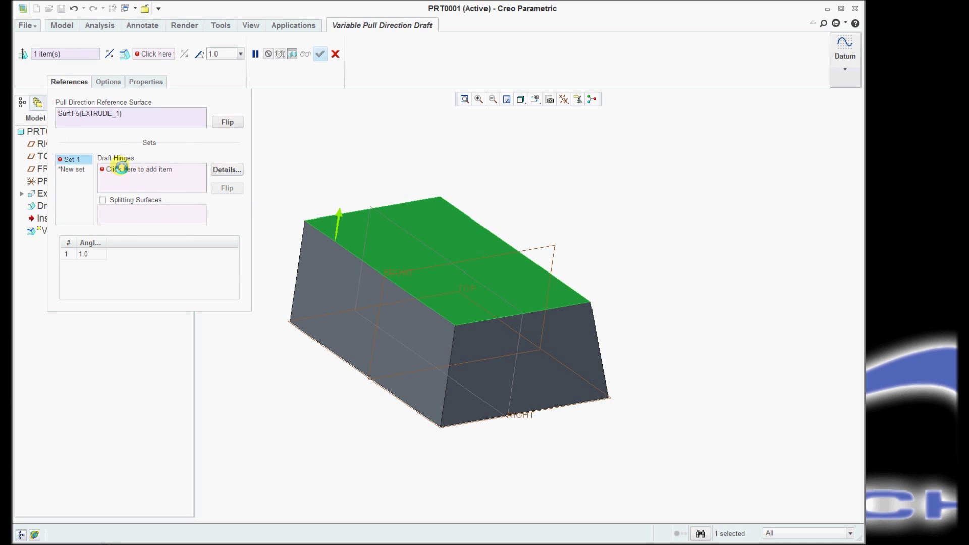
{"action": "left_click", "coordinate": [121, 168]}
{"action": "left_click", "coordinate": [351, 255]}
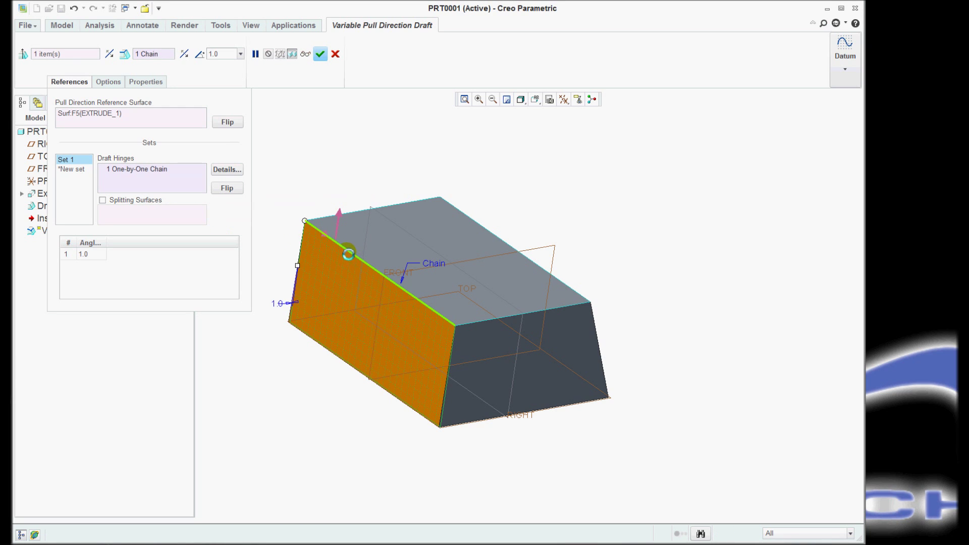
{"action": "scroll", "coordinate": [277, 273], "scroll_direction": "up", "scroll_amount": 3}
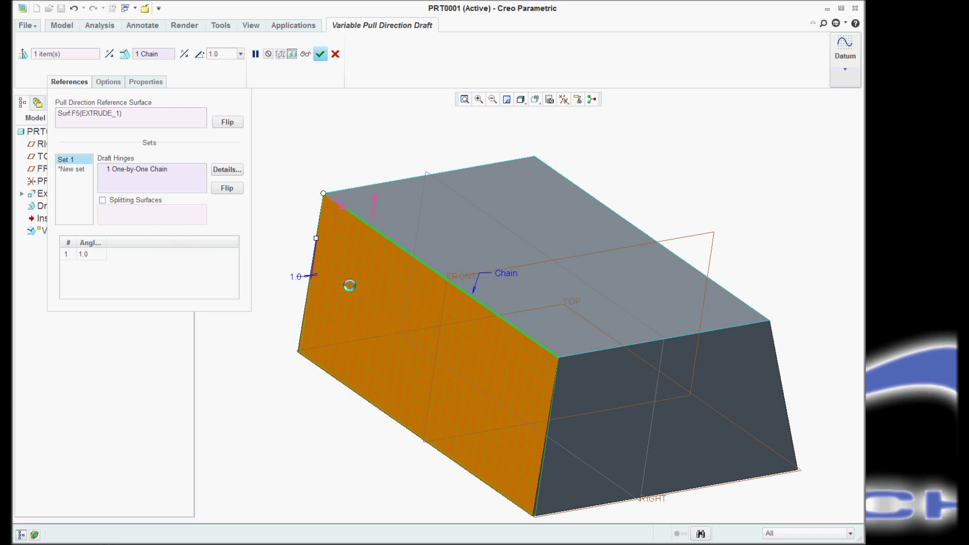
Step: Add extra angle points along the variable draft's hinge
{"action": "left_click", "coordinate": [320, 408]}
{"action": "left_click", "coordinate": [204, 256]}
{"action": "right_click", "coordinate": [134, 268]}
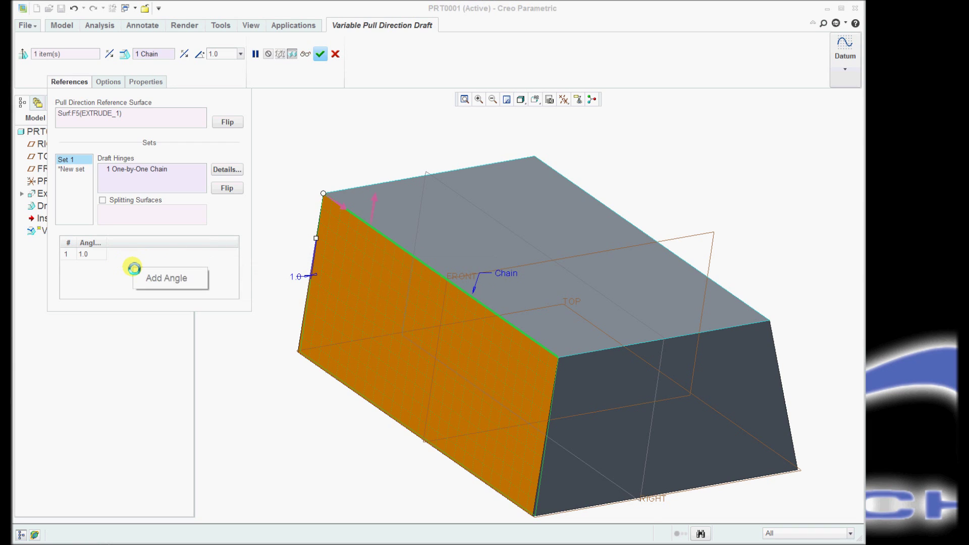
{"action": "left_click", "coordinate": [162, 279]}
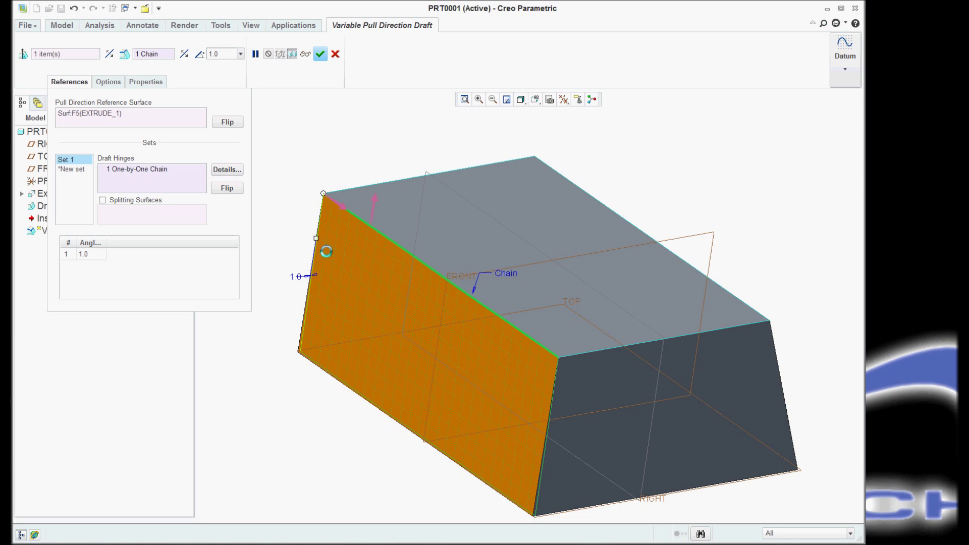
{"action": "right_click", "coordinate": [315, 239]}
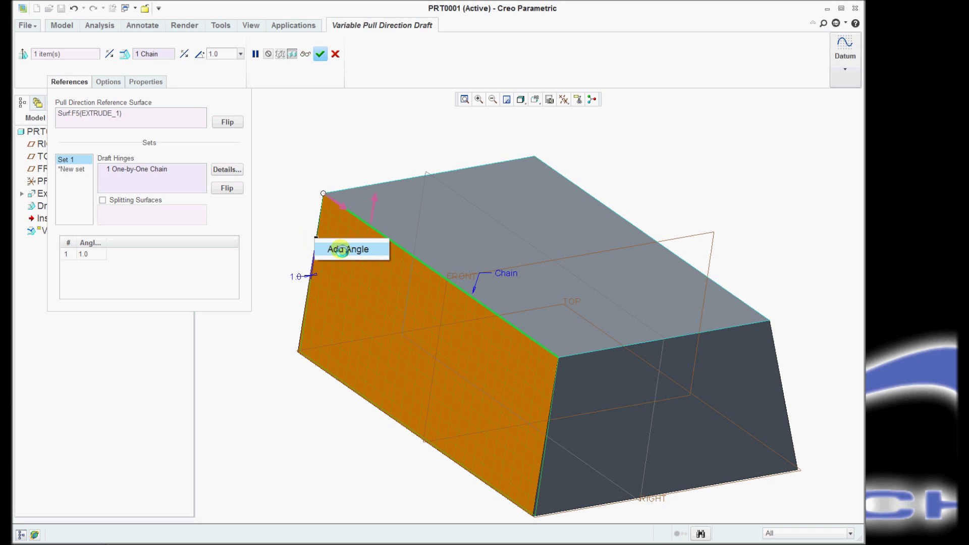
{"action": "left_click", "coordinate": [342, 249]}
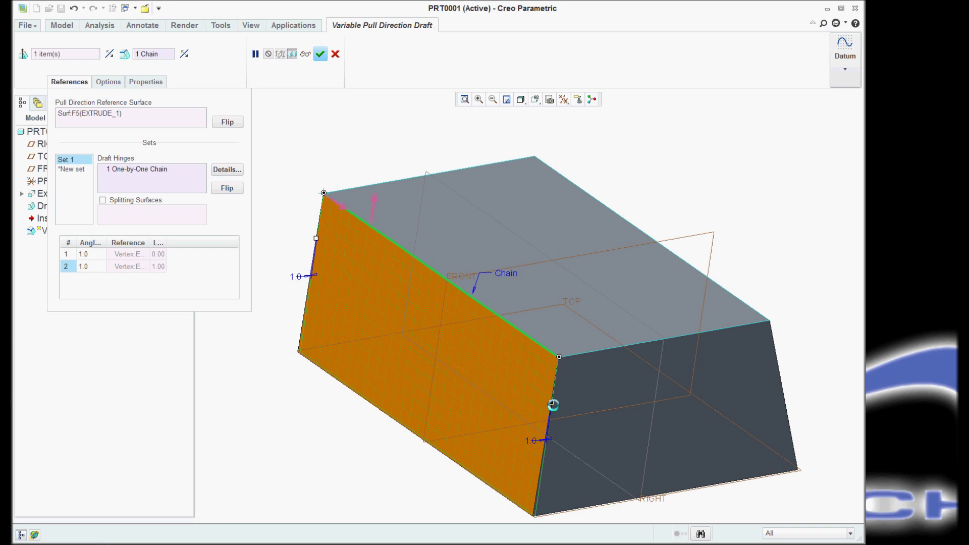
{"action": "right_click", "coordinate": [553, 405]}
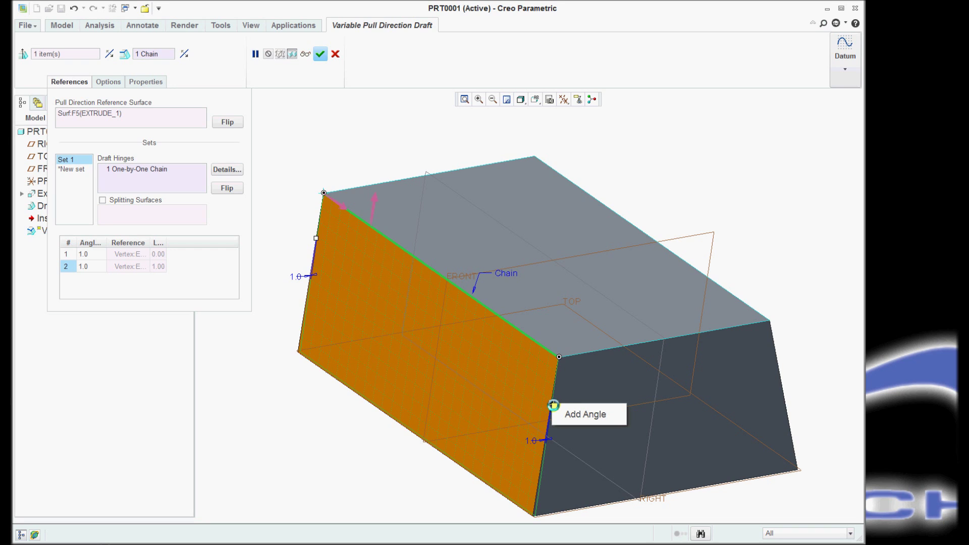
{"action": "left_click", "coordinate": [571, 413]}
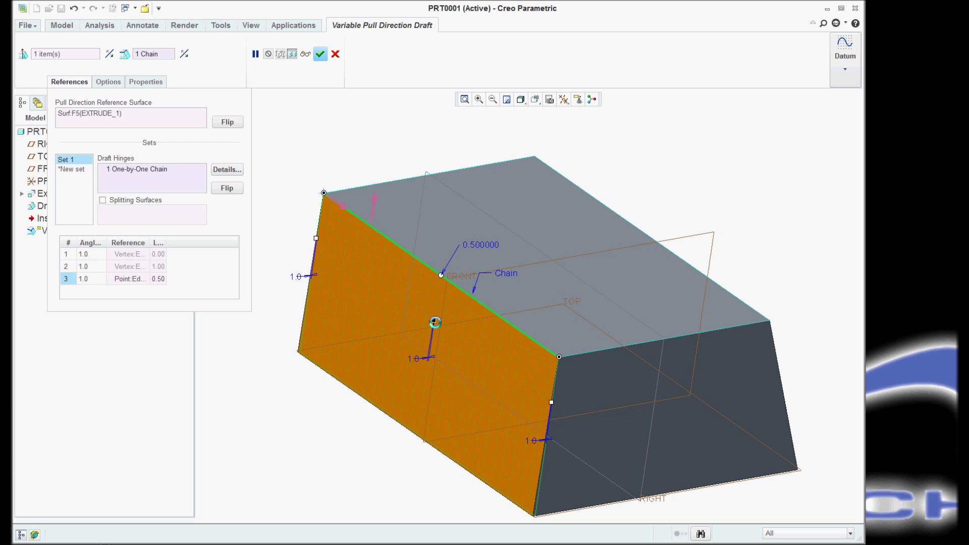
{"action": "right_click", "coordinate": [179, 281]}
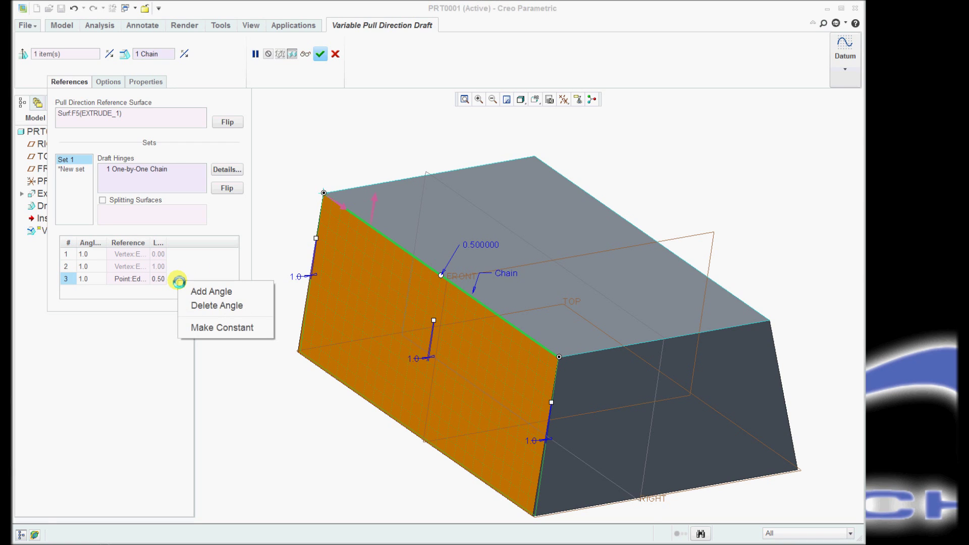
{"action": "left_click", "coordinate": [191, 290]}
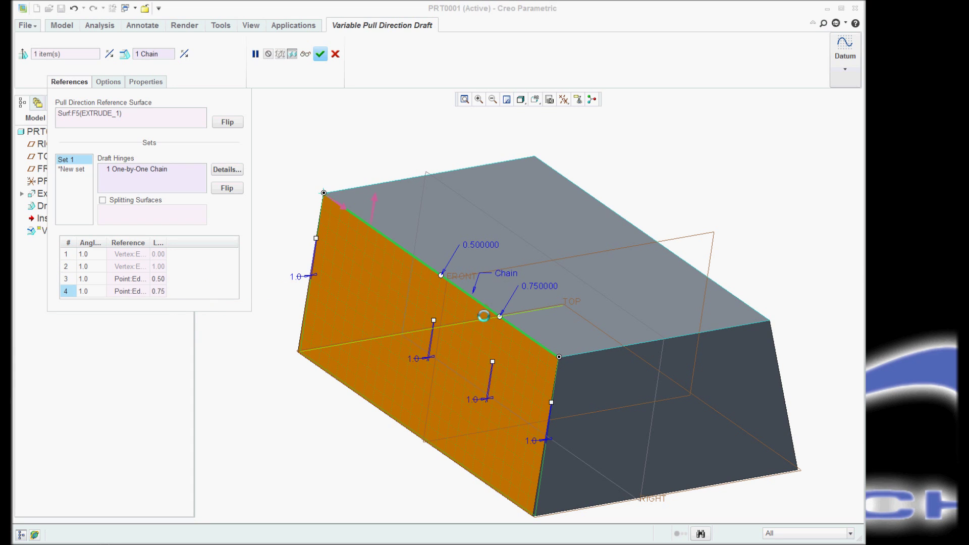
Step: Place the angle points at 0.34 and 0.64 with 3.0° and 11.0°, then finish the draft
{"action": "left_click_drag", "start_coordinate": [443, 273], "coordinate": [404, 249]}
{"action": "left_click_drag", "start_coordinate": [500, 316], "coordinate": [473, 297]}
{"action": "mouse_move", "coordinate": [465, 343]}
{"action": "left_mouse_down"}
{"action": "mouse_move", "coordinate": [444, 348]}
{"action": "mouse_move", "coordinate": [474, 342]}
{"action": "left_mouse_up"}
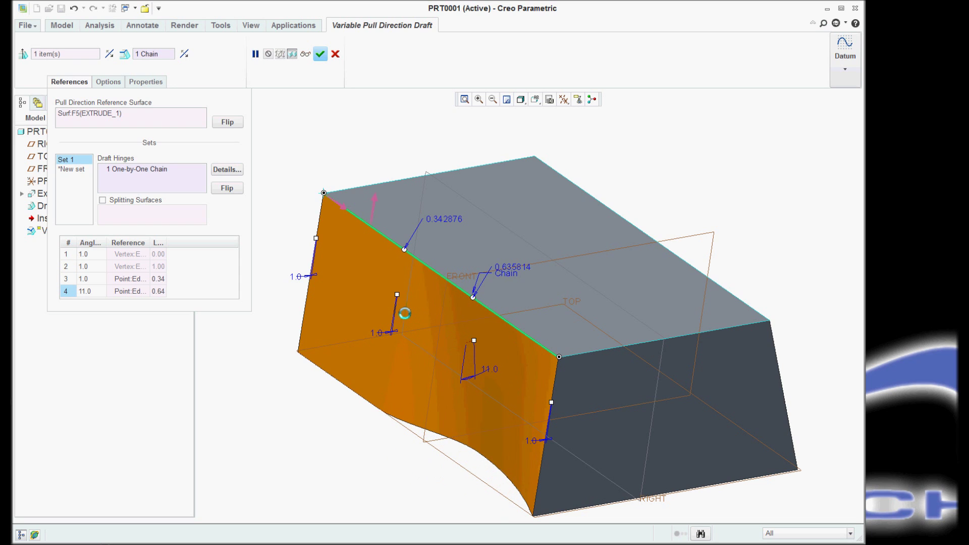
{"action": "mouse_move", "coordinate": [398, 300]}
{"action": "left_mouse_down"}
{"action": "mouse_move", "coordinate": [383, 299]}
{"action": "mouse_move", "coordinate": [396, 300]}
{"action": "left_mouse_up"}
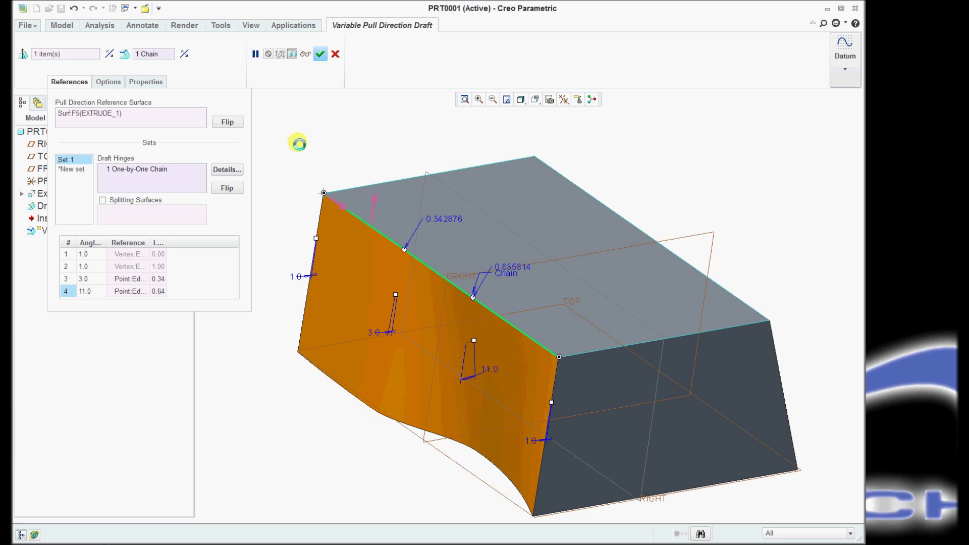
{"action": "left_click", "coordinate": [322, 53]}
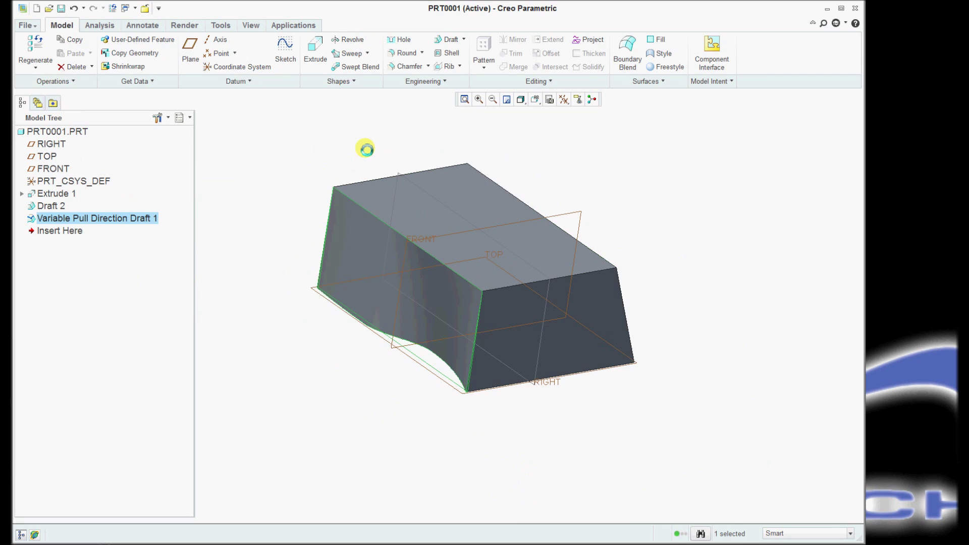
Step: Start a new Draft 3 with the block's front end face as the draft surface
{"action": "mouse_move", "coordinate": [456, 221]}
{"action": "middle_mouse_down"}
{"action": "mouse_move", "coordinate": [443, 213]}
{"action": "mouse_move", "coordinate": [469, 228]}
{"action": "middle_mouse_up"}
{"action": "scroll", "coordinate": [646, 359], "scroll_direction": "down", "scroll_amount": 3}
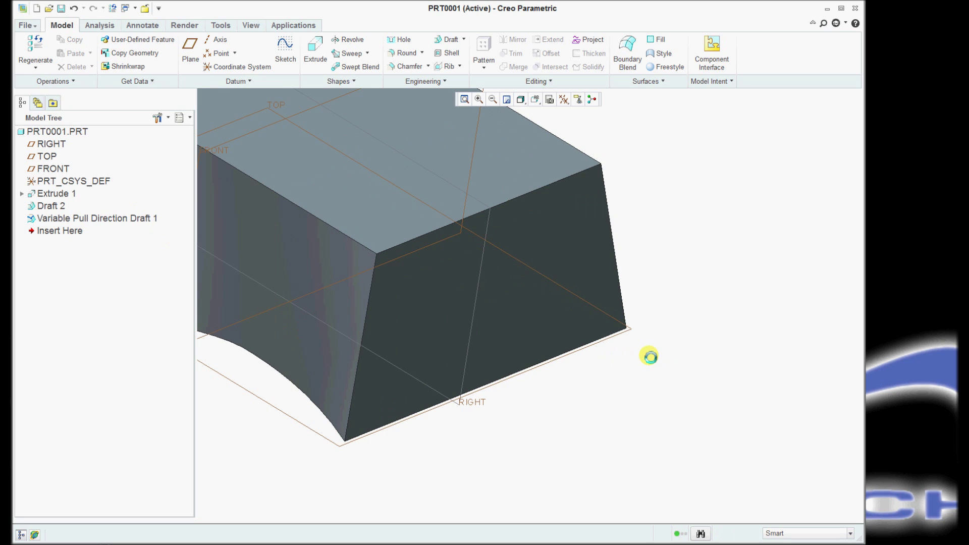
{"action": "left_click", "coordinate": [449, 39]}
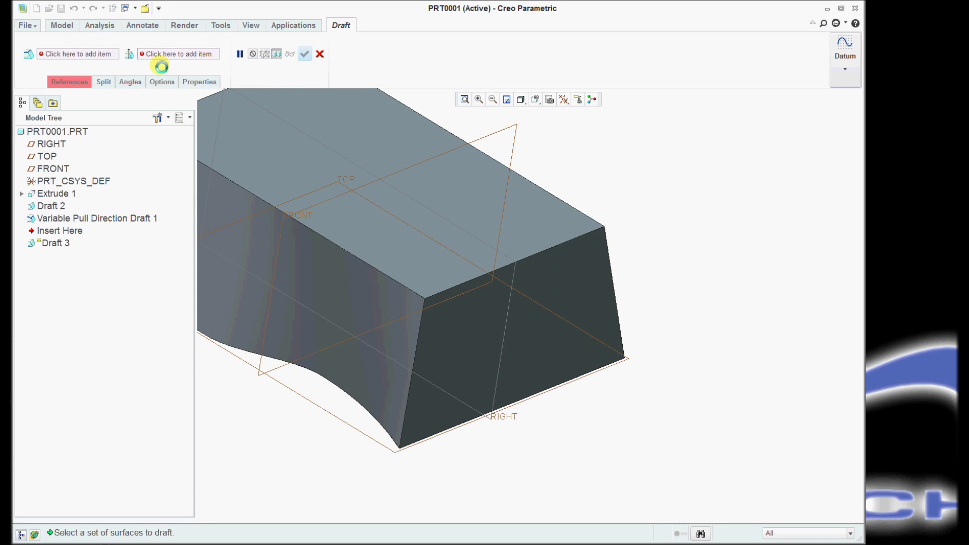
{"action": "left_click", "coordinate": [70, 82]}
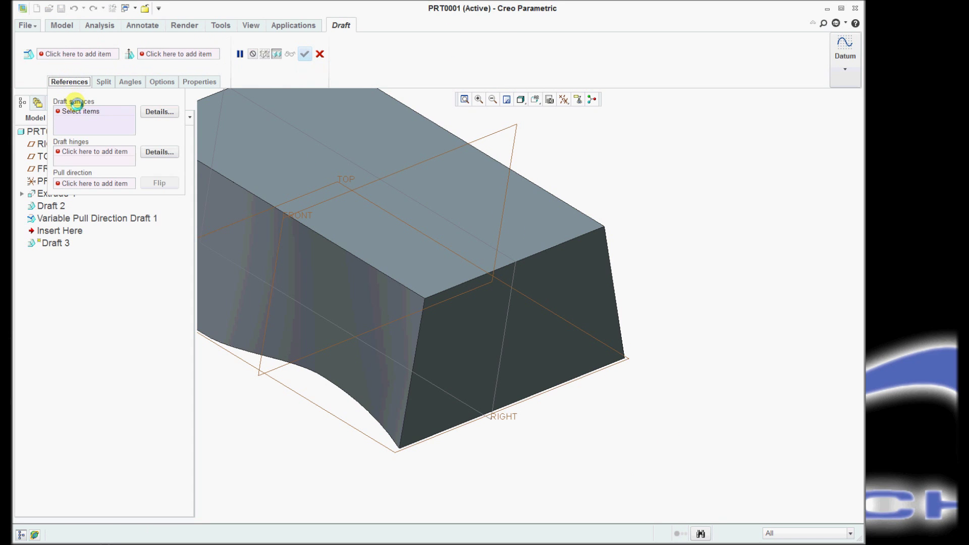
{"action": "left_click", "coordinate": [530, 330]}
Step: Set the end face's top edge as hinge and the TOP datum plane as pull direction
{"action": "left_click", "coordinate": [97, 152]}
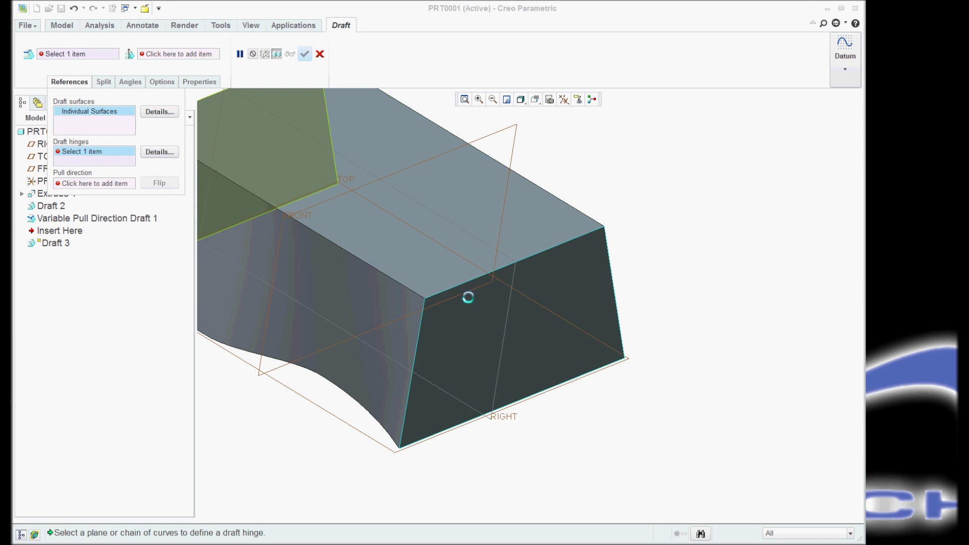
{"action": "left_click", "coordinate": [545, 254]}
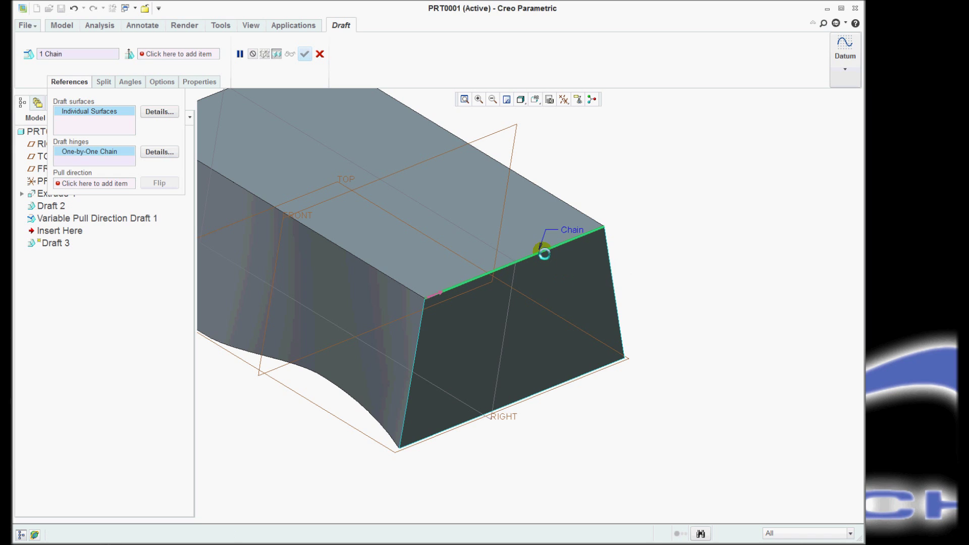
{"action": "left_click", "coordinate": [93, 183]}
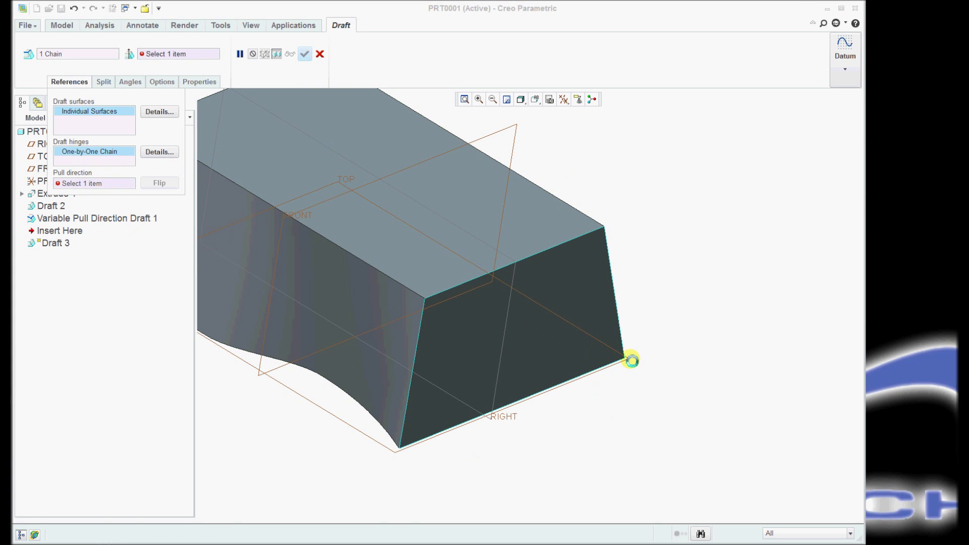
{"action": "left_click", "coordinate": [639, 379]}
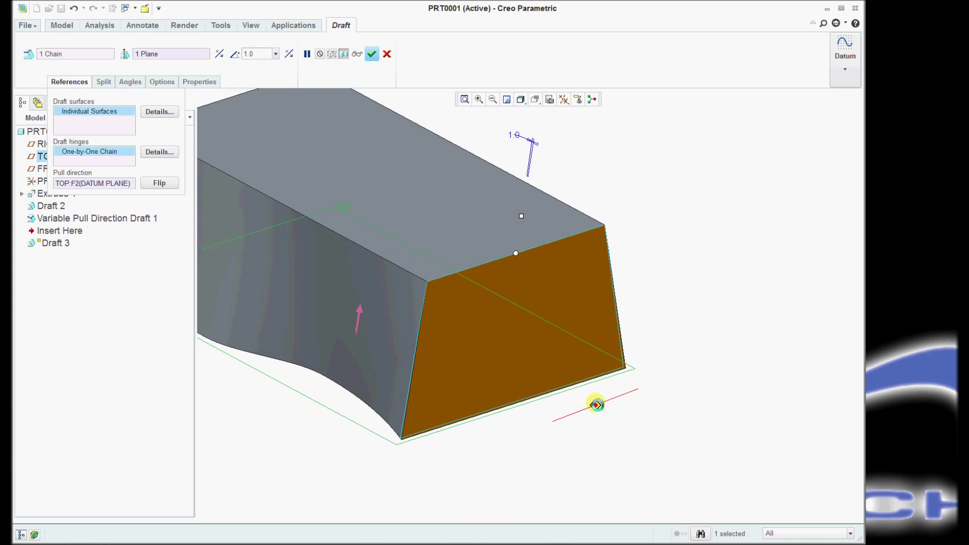
Step: Set the draft angle to 12.0 and add a second angle point on the hinge
{"action": "left_click_drag", "start_coordinate": [521, 218], "coordinate": [513, 226]}
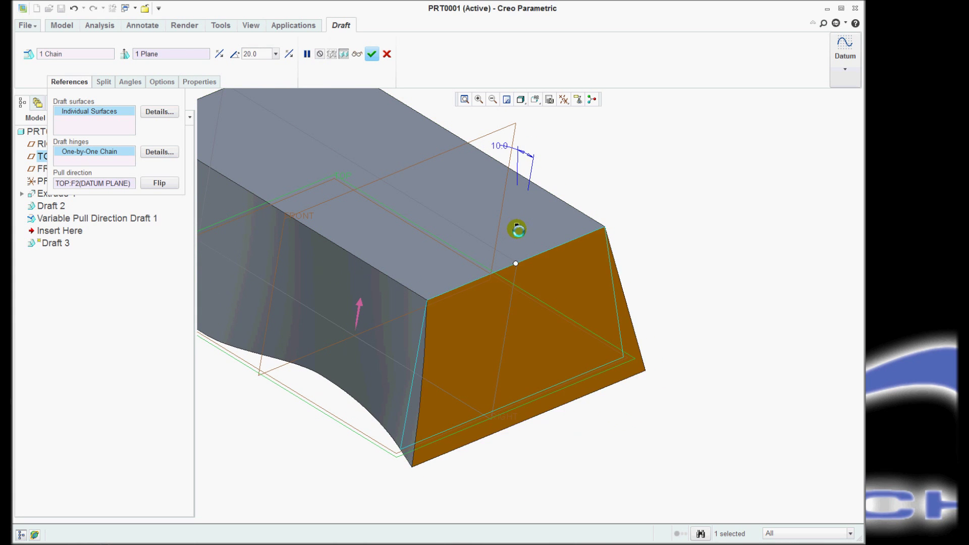
{"action": "left_click_drag", "start_coordinate": [517, 230], "coordinate": [516, 228]}
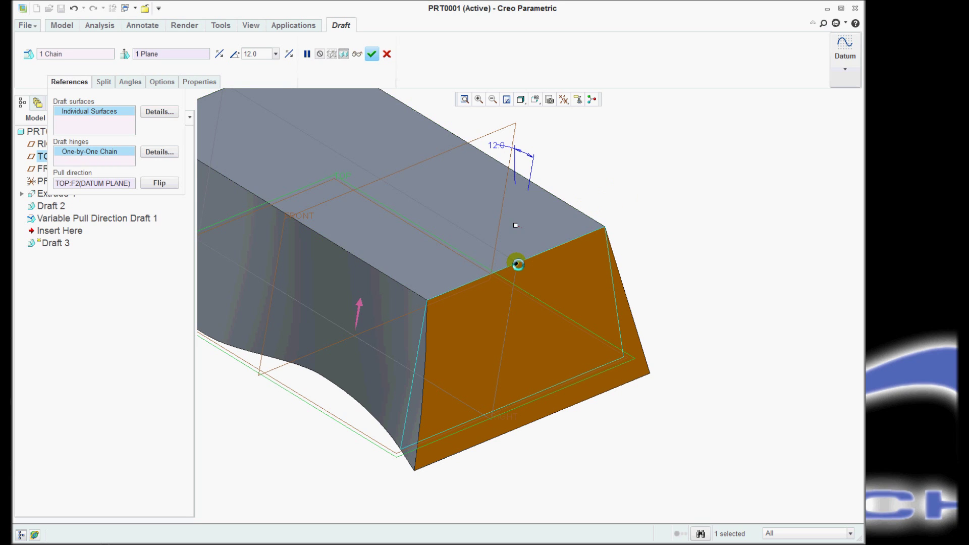
{"action": "right_click", "coordinate": [517, 264]}
{"action": "left_click", "coordinate": [543, 274]}
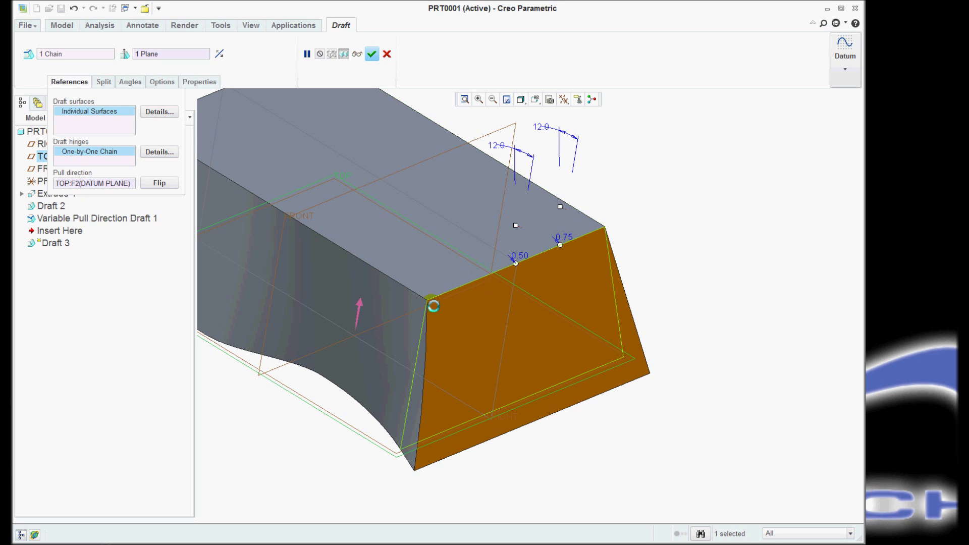
Step: Set the hinge angles to 30.0 at the 0.75 point and 5.0 at the 0.50 point
{"action": "left_click_drag", "start_coordinate": [560, 207], "coordinate": [551, 208]}
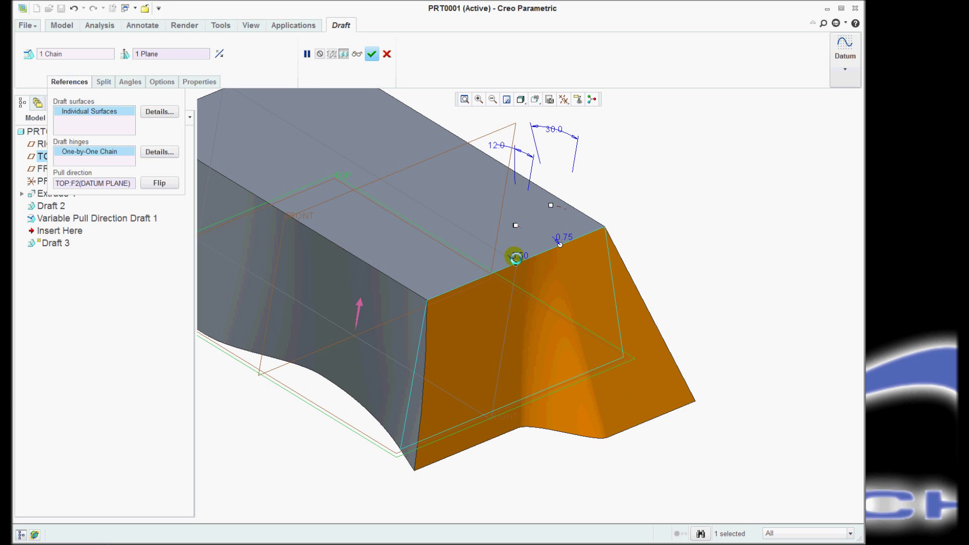
{"action": "left_click_drag", "start_coordinate": [515, 227], "coordinate": [520, 234]}
{"action": "middle_click_drag", "start_coordinate": [519, 233], "coordinate": [347, 385]}
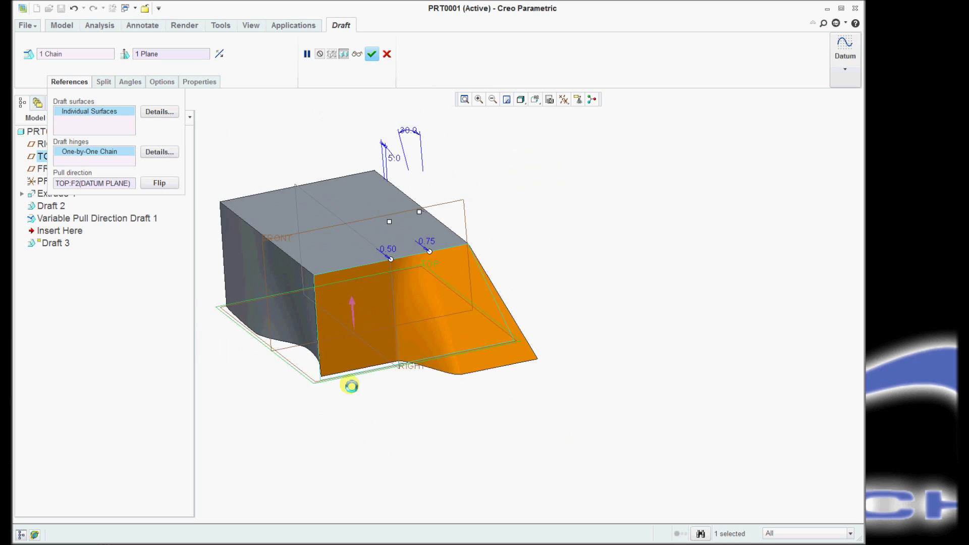
{"action": "scroll", "coordinate": [347, 385], "scroll_direction": "up", "scroll_amount": 3}
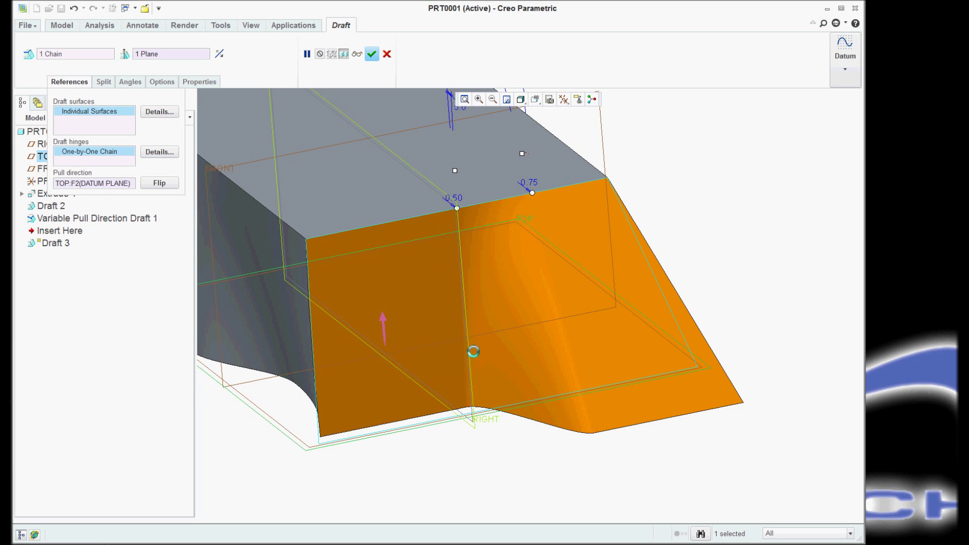
{"action": "scroll", "coordinate": [481, 162], "scroll_direction": "down", "scroll_amount": 5}
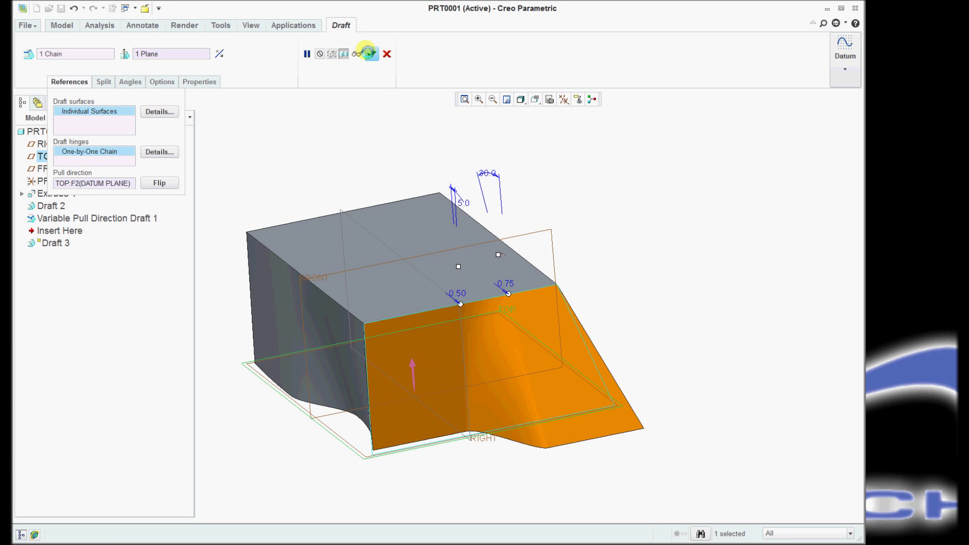
Step: Finish Draft 3 and orbit the part to inspect the drafted faces
{"action": "left_click", "coordinate": [373, 55]}
{"action": "middle_click_drag", "start_coordinate": [480, 219], "coordinate": [485, 471]}
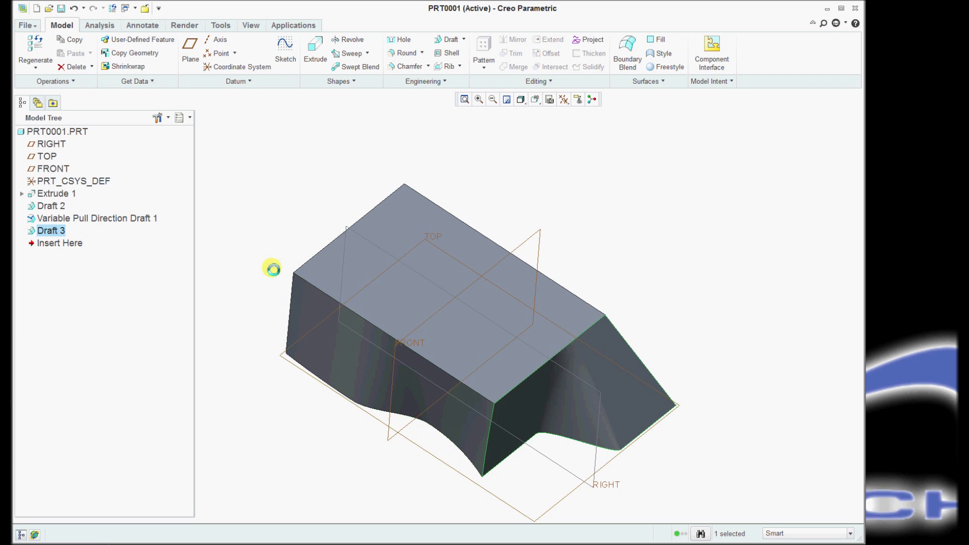
{"action": "left_click", "coordinate": [406, 240]}
{"action": "middle_click_drag", "start_coordinate": [405, 216], "coordinate": [352, 237]}
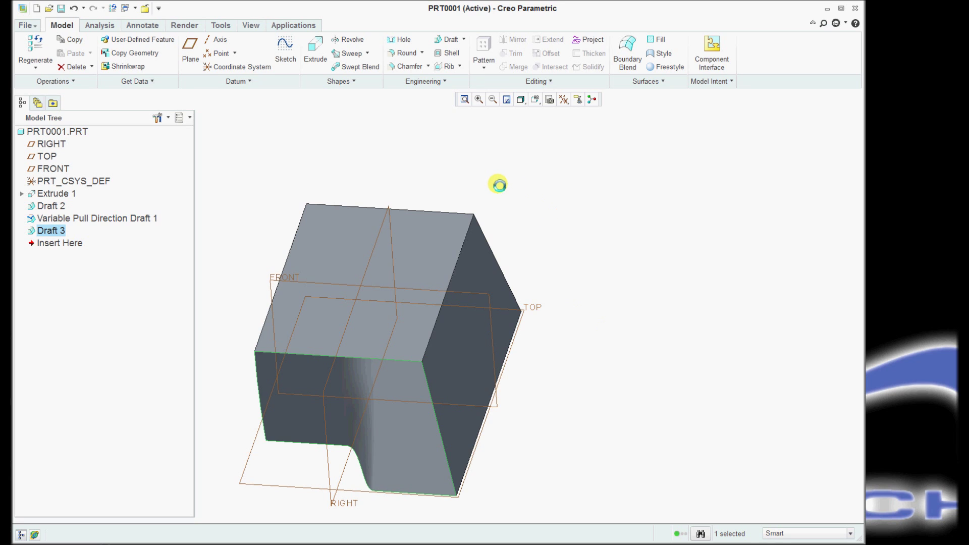
{"action": "middle_click_drag", "start_coordinate": [498, 184], "coordinate": [484, 241]}
{"action": "scroll", "coordinate": [339, 268], "scroll_direction": "down", "scroll_amount": 3}
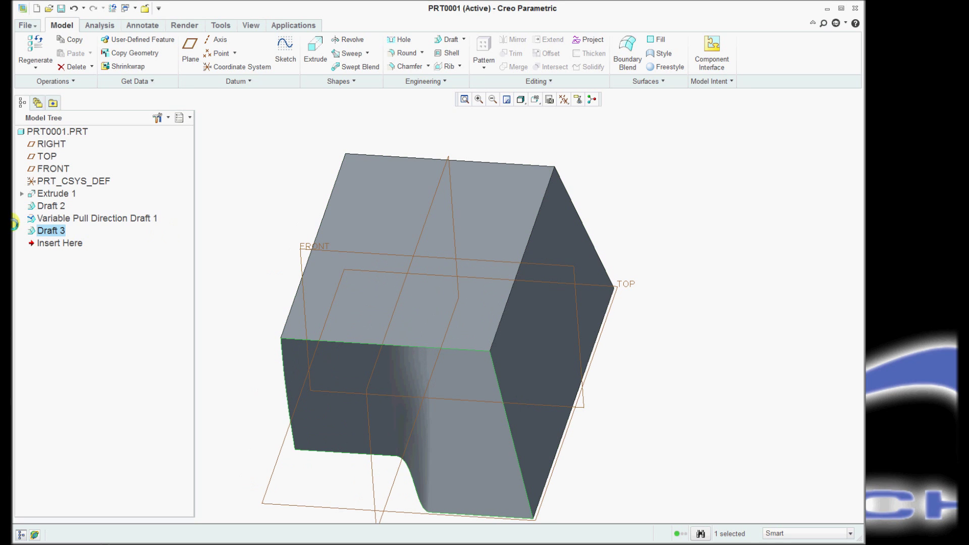